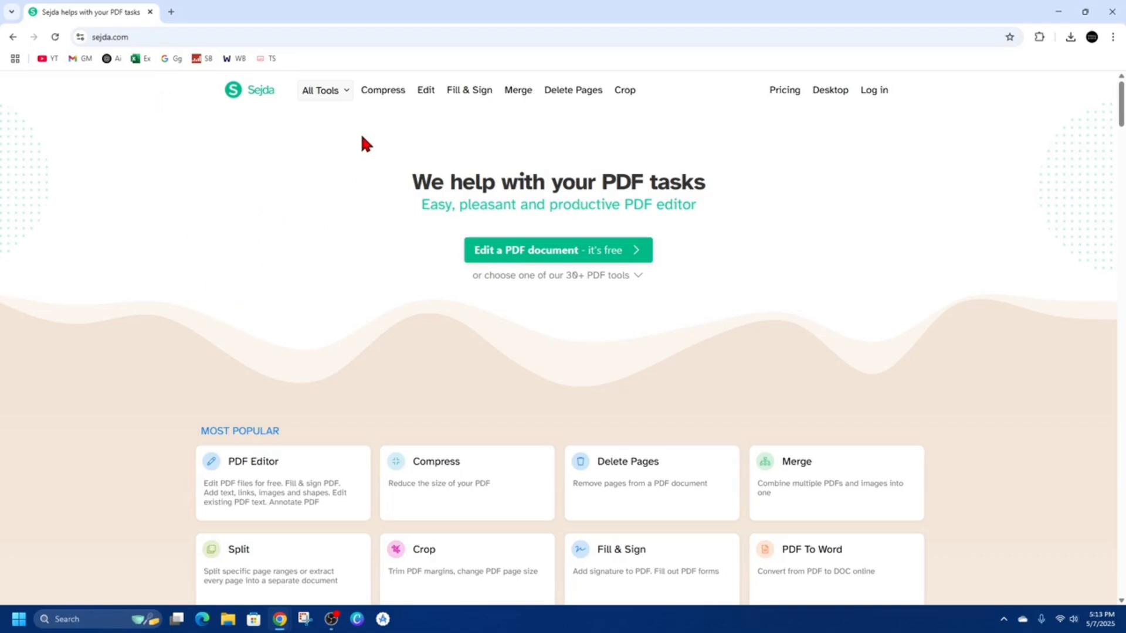
Upload the trivia night presentation PDF to Edit PDF Metadata and choose Change metadata.
click(325, 91)
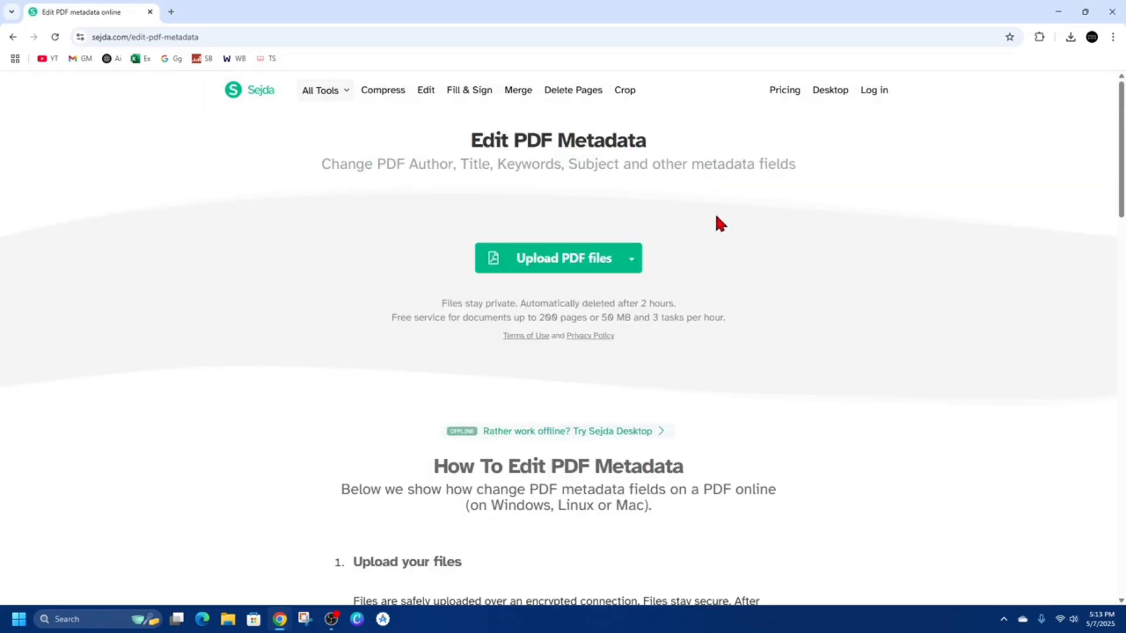
click(581, 264)
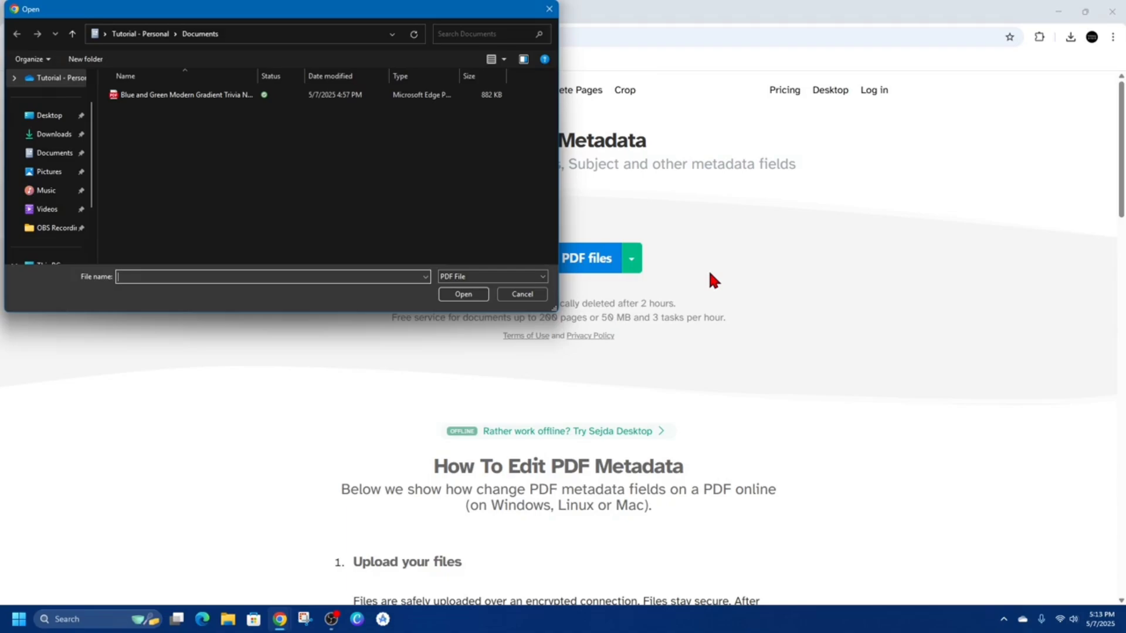
double_click(198, 97)
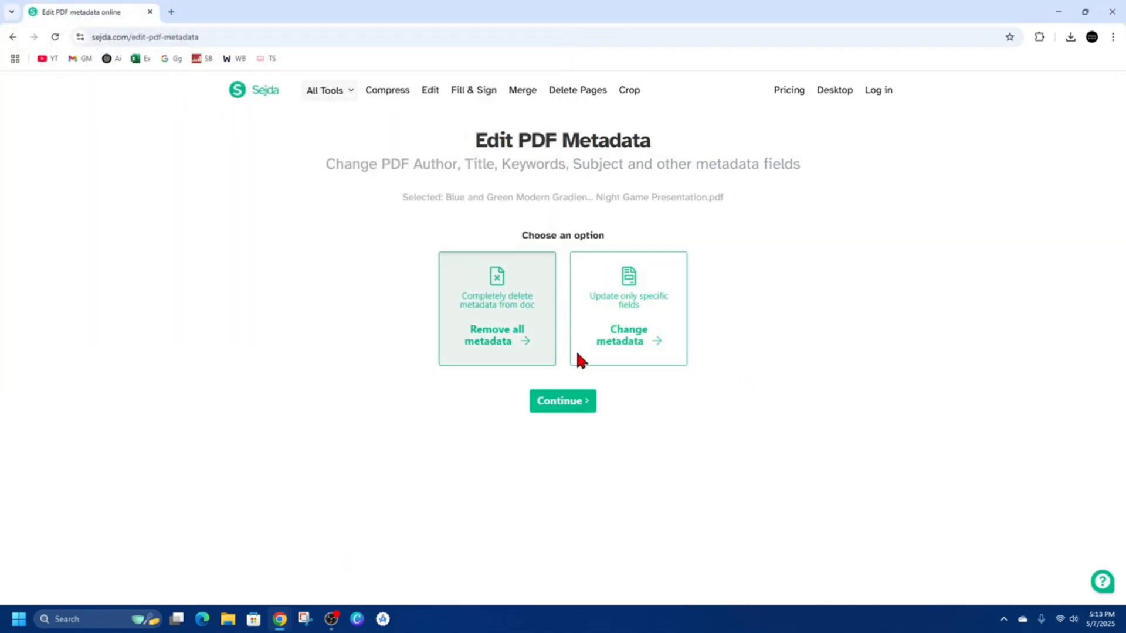
click(628, 347)
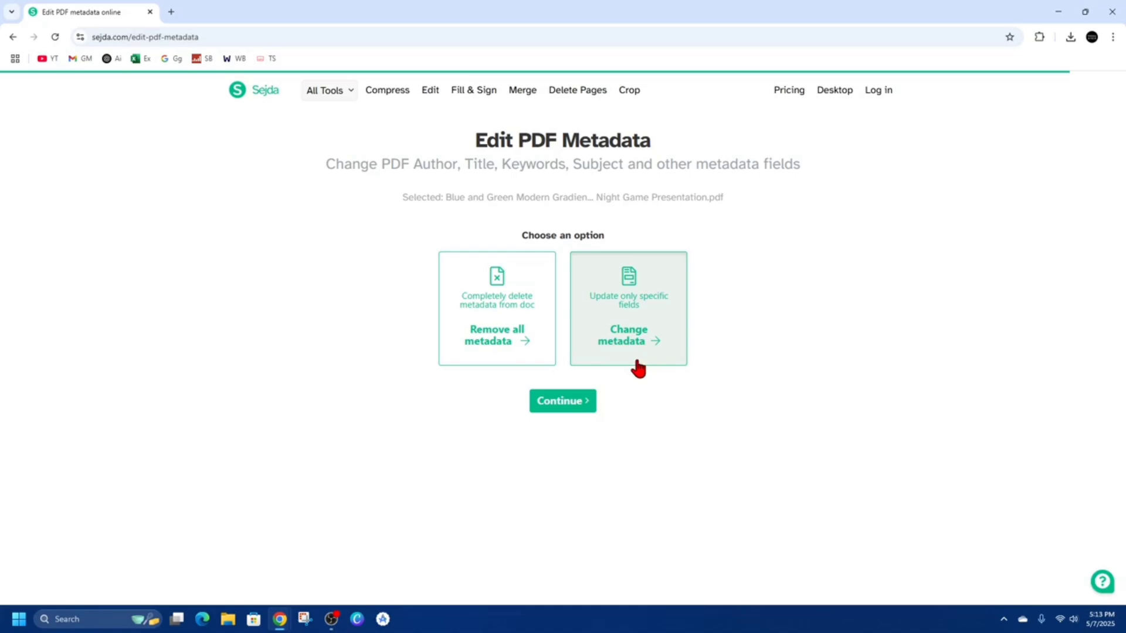
Continue to the editable fields and change the CreationDate year from 2025 to 2022.
click(642, 342)
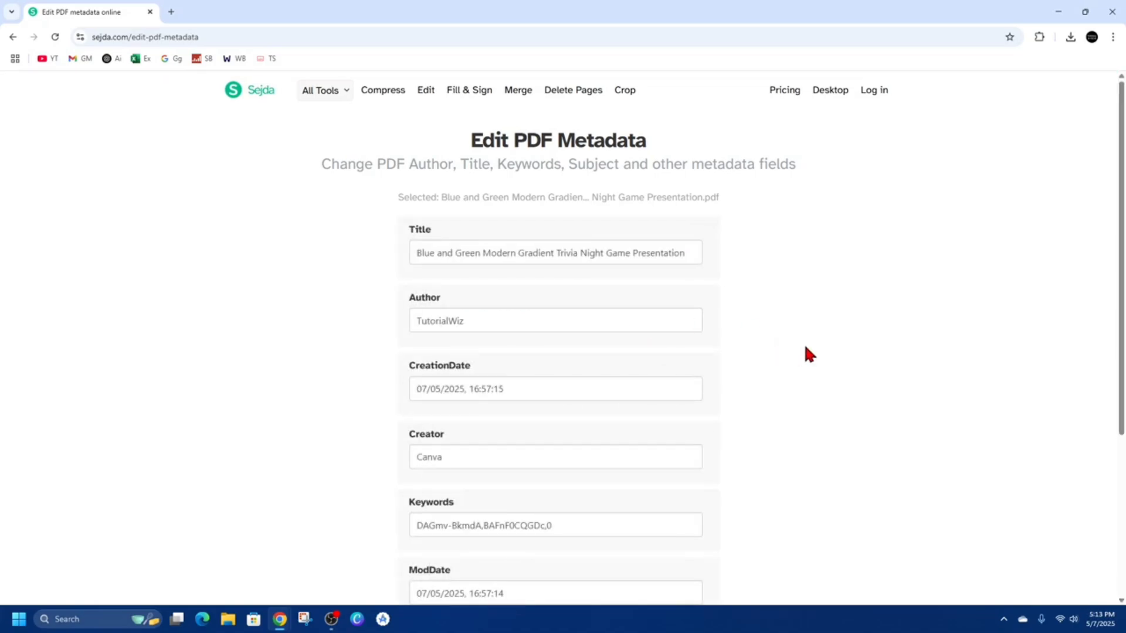
scroll(800, 341, down, 1)
scroll(792, 334, down, 1)
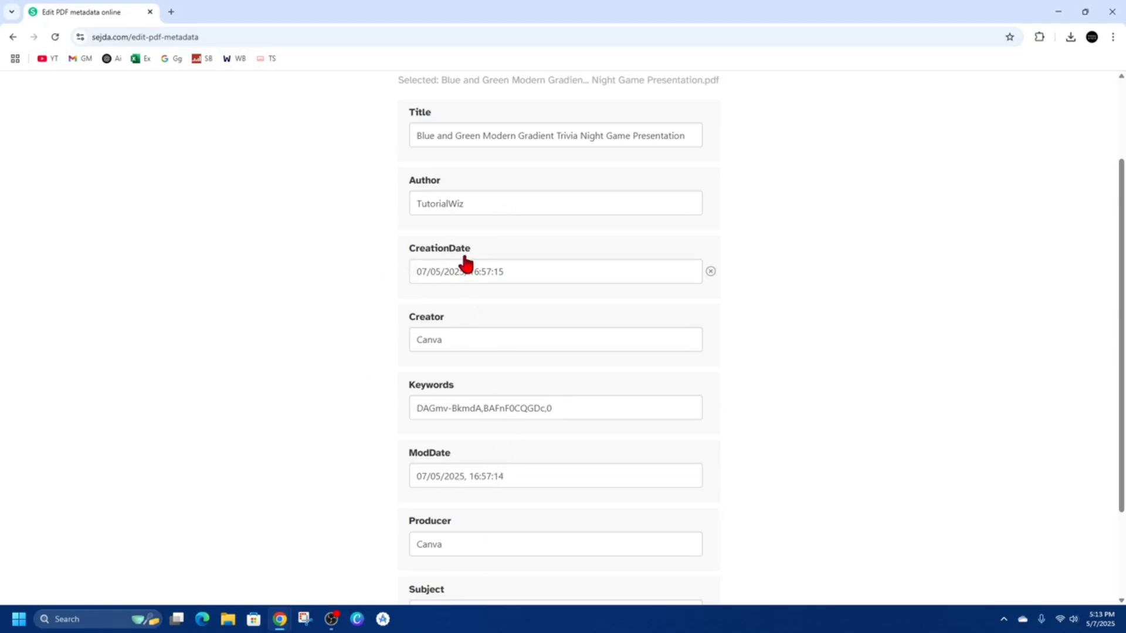
drag(467, 272, 462, 271)
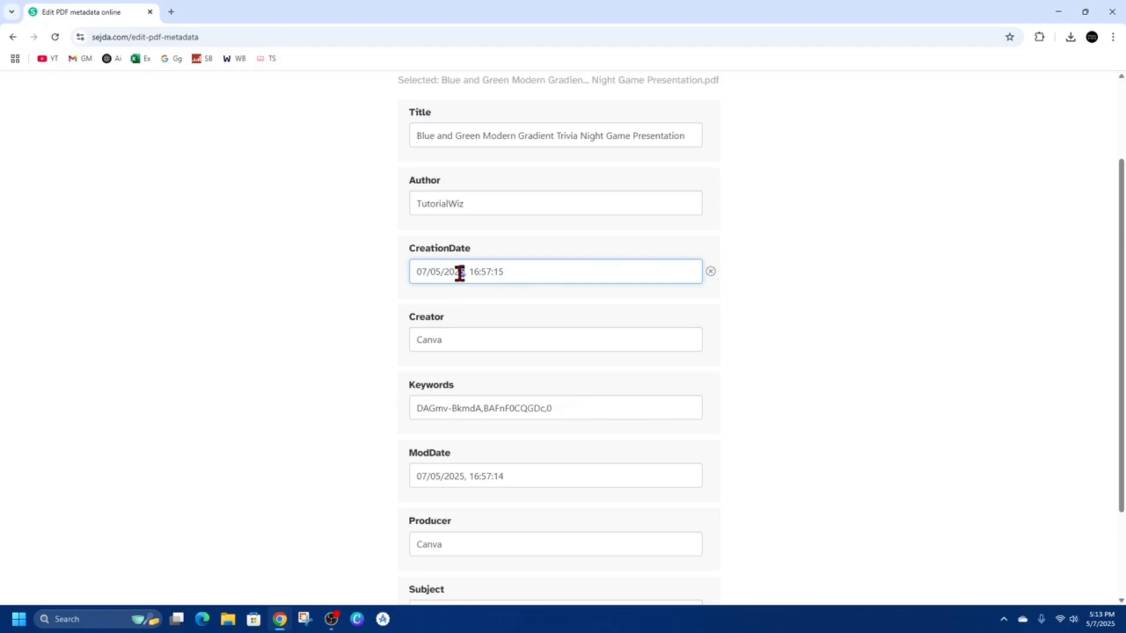
text(2)
click(228, 619)
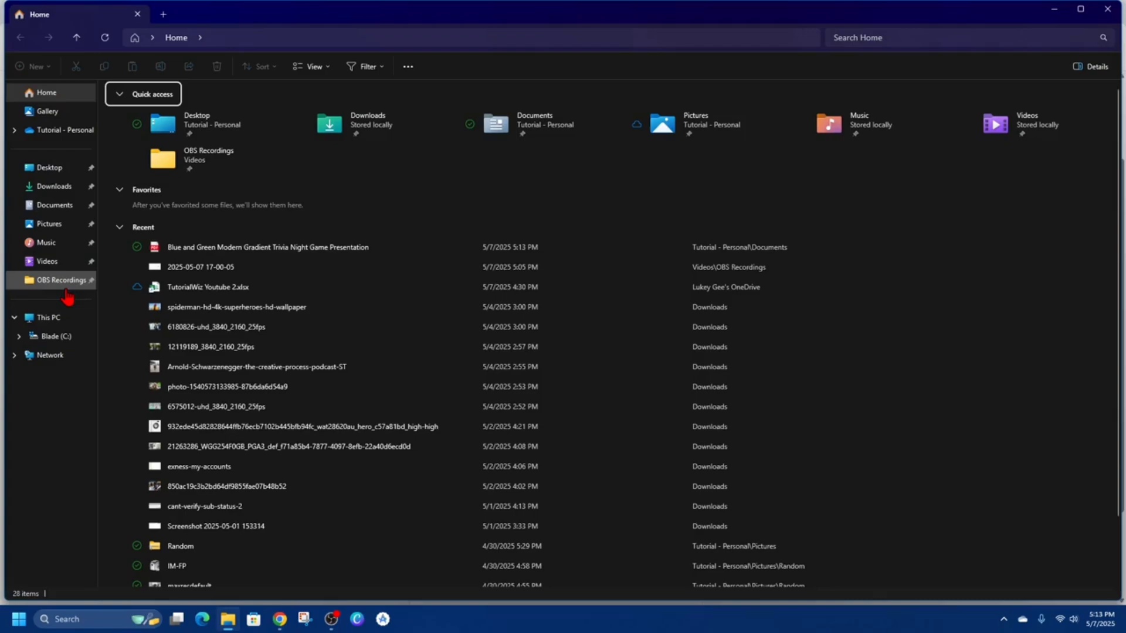
click(55, 205)
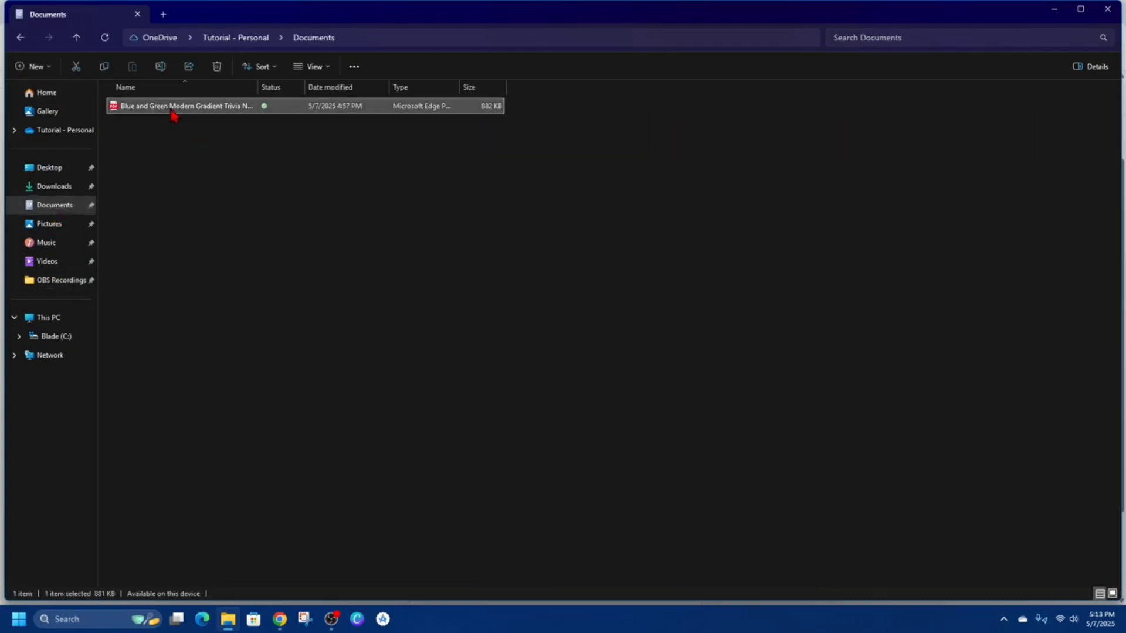
right_click(175, 105)
click(391, 169)
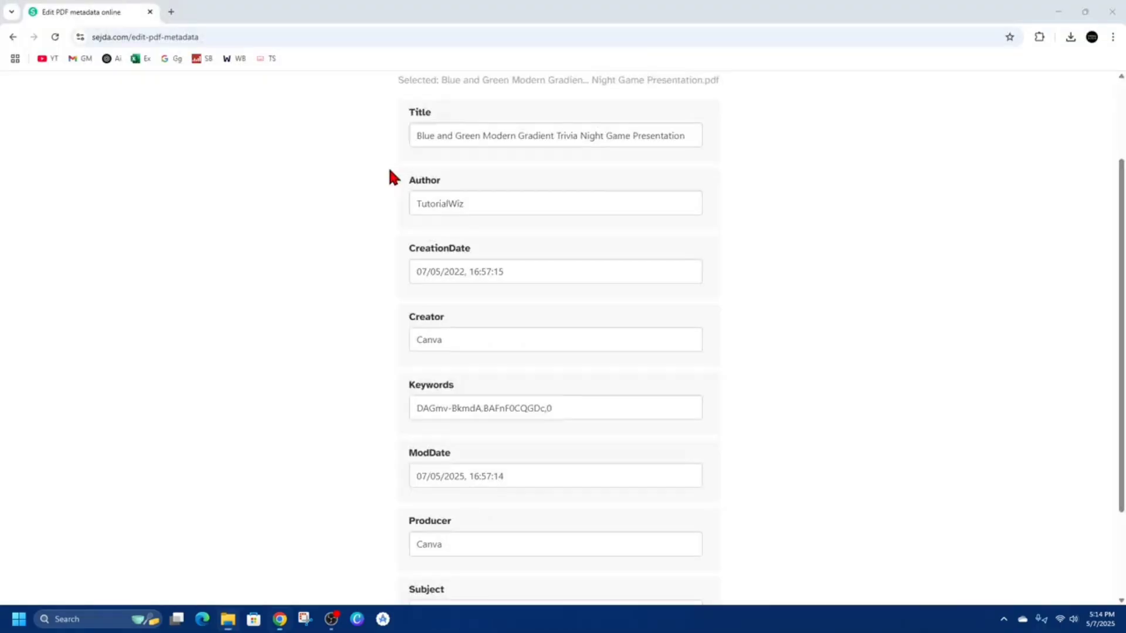
click(1107, 87)
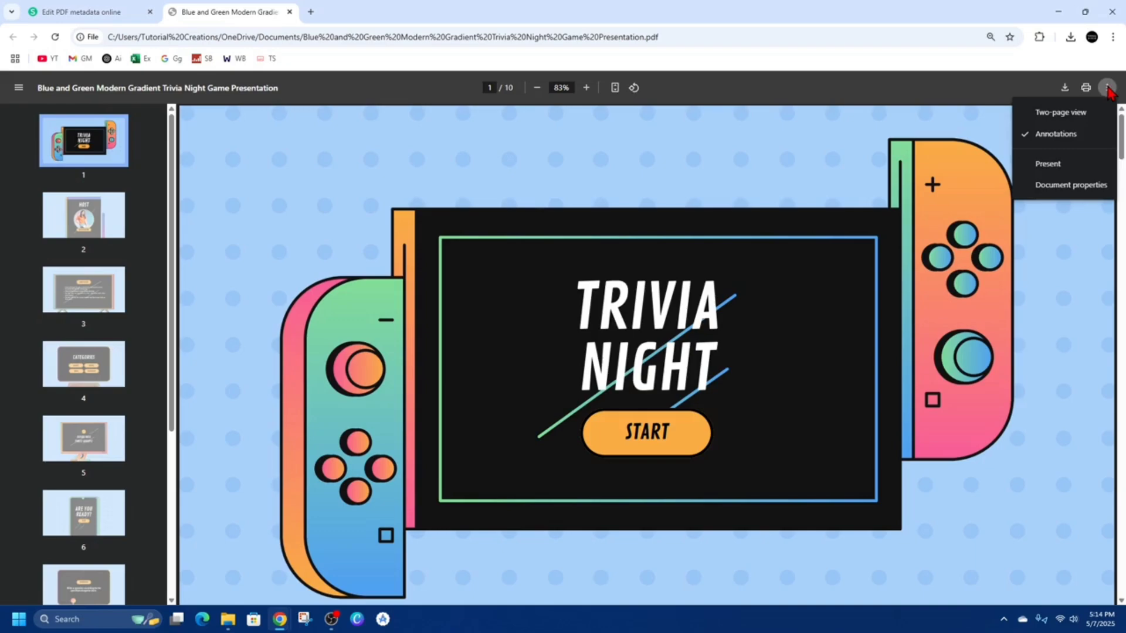
click(1065, 191)
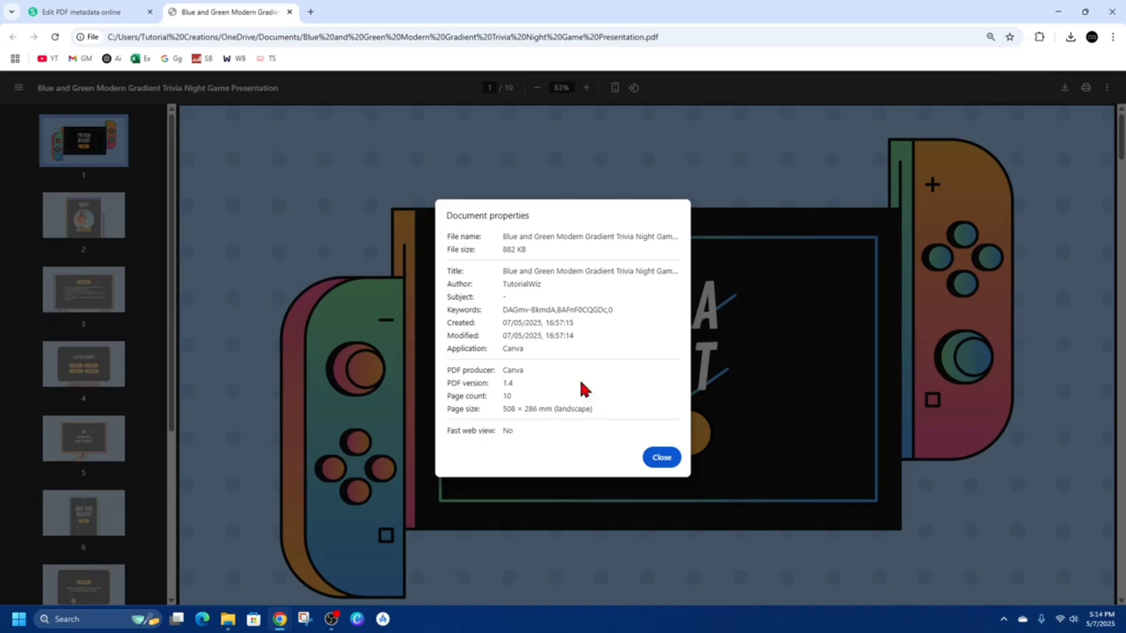
click(661, 458)
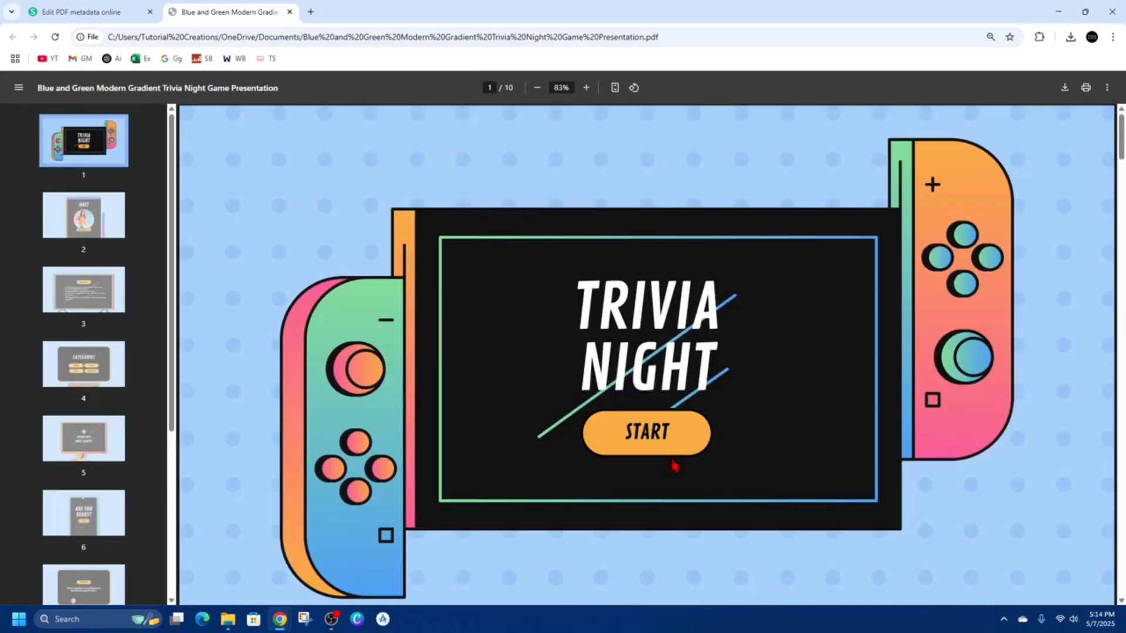
click(290, 12)
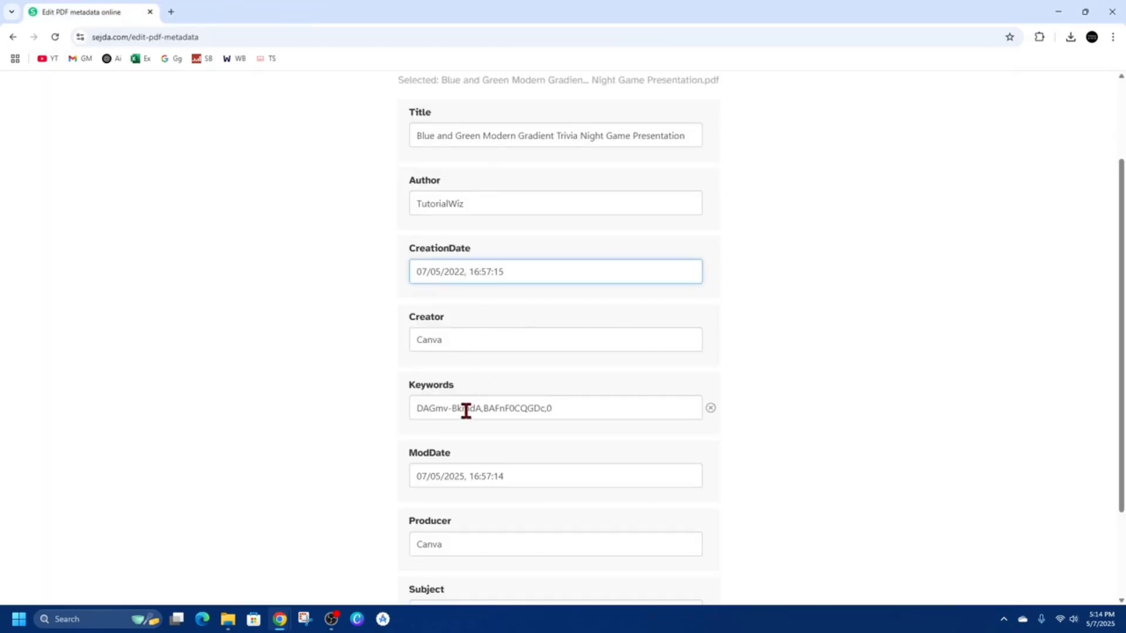
Change the ModDate year to 2022, update the PDF, then download and open it.
drag(467, 476, 459, 476)
text(2)
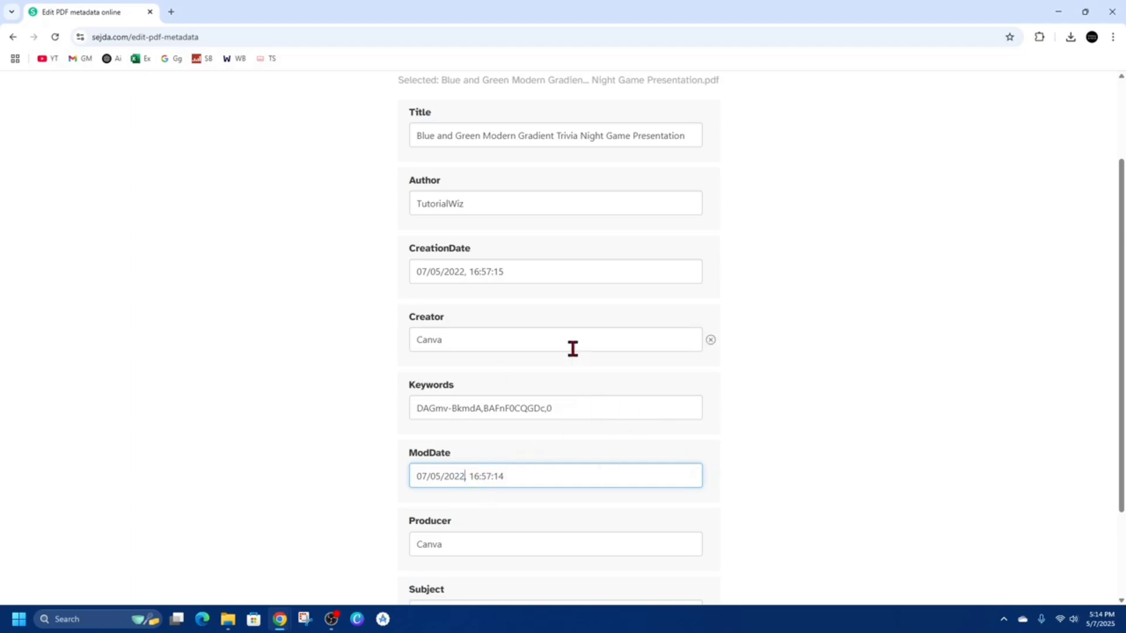
scroll(721, 429, down, 2)
scroll(832, 445, down, 2)
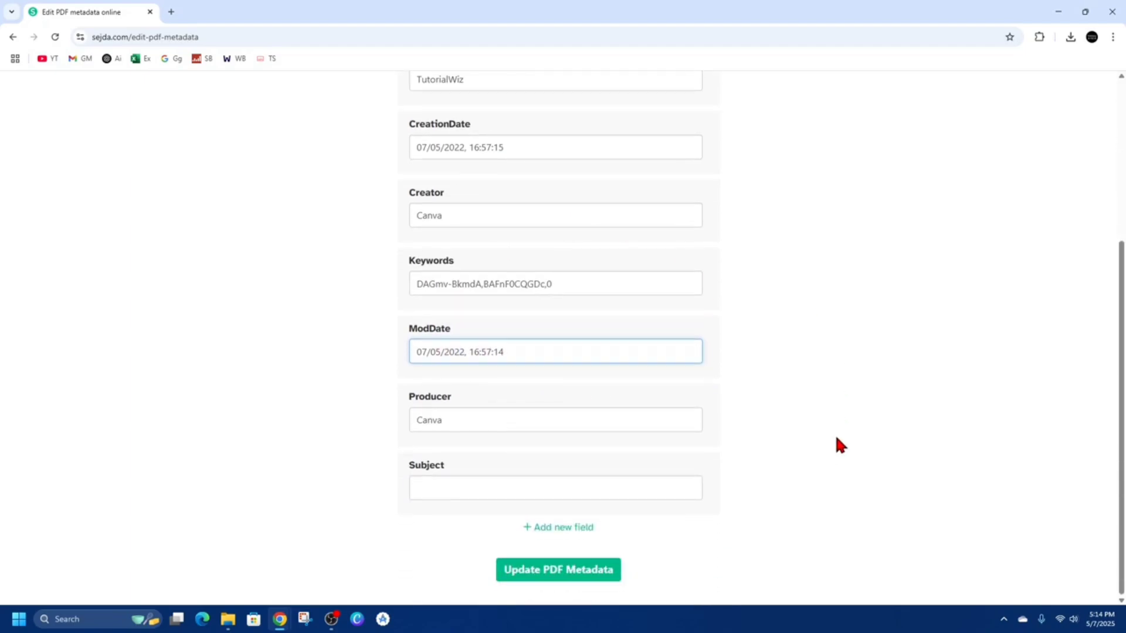
scroll(824, 456, up, 5)
scroll(802, 434, up, 2)
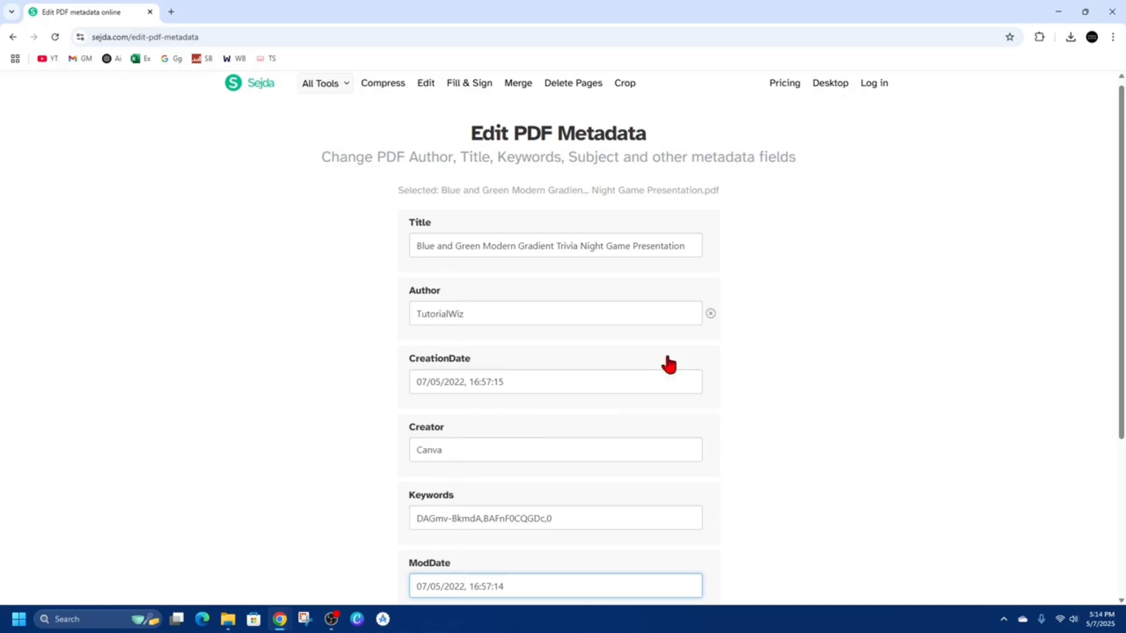
scroll(706, 383, down, 2)
scroll(795, 483, down, 3)
scroll(794, 484, down, 2)
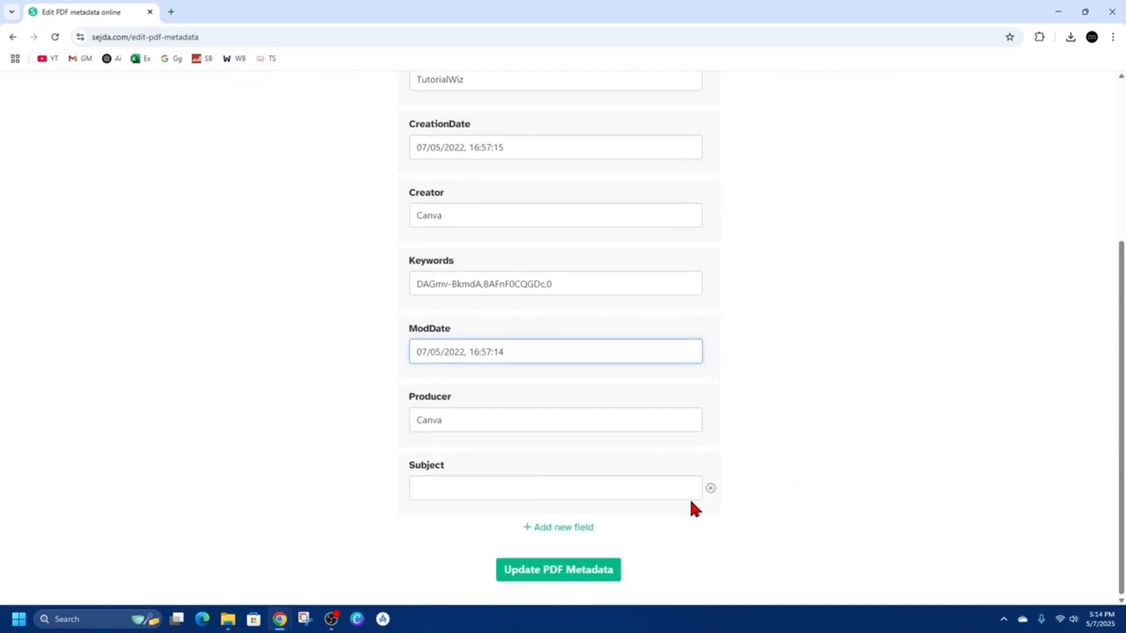
click(583, 577)
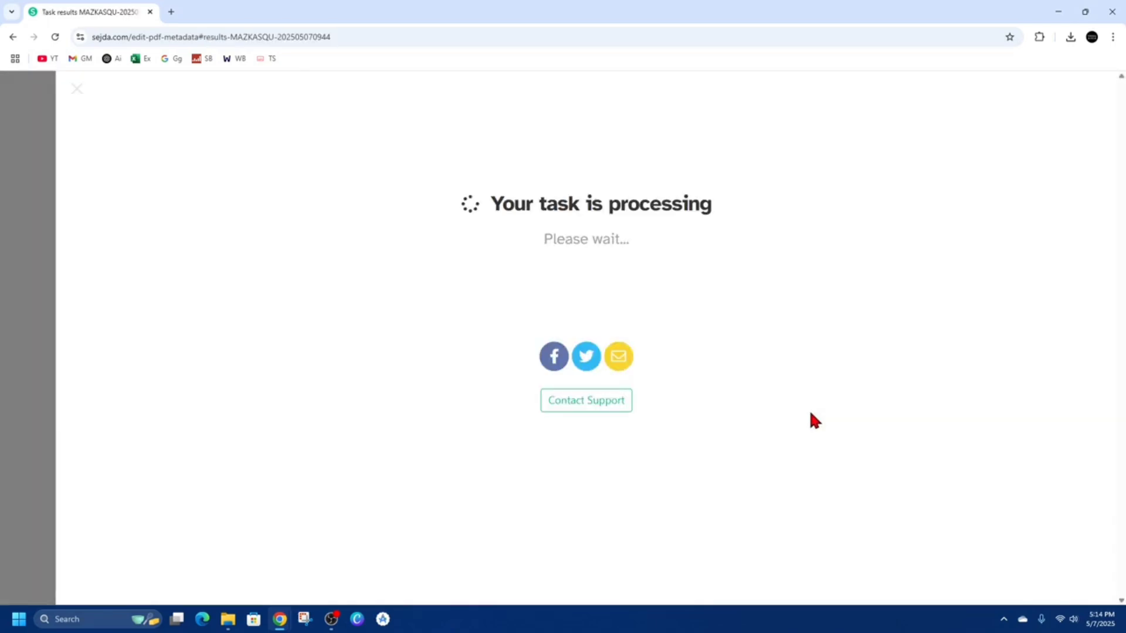
click(501, 209)
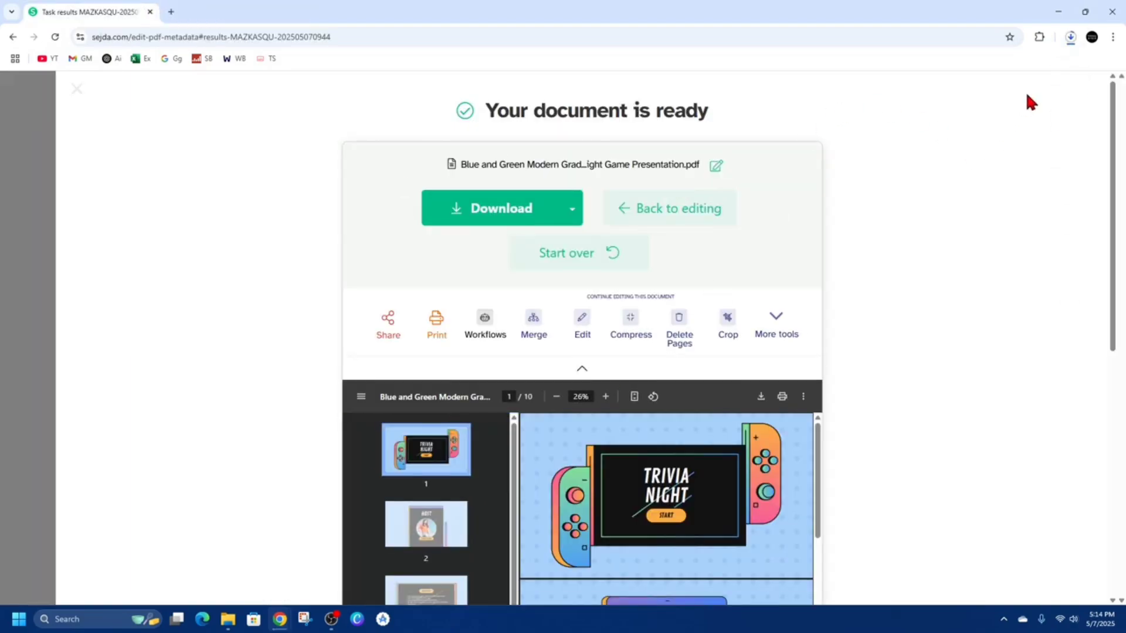
click(1071, 37)
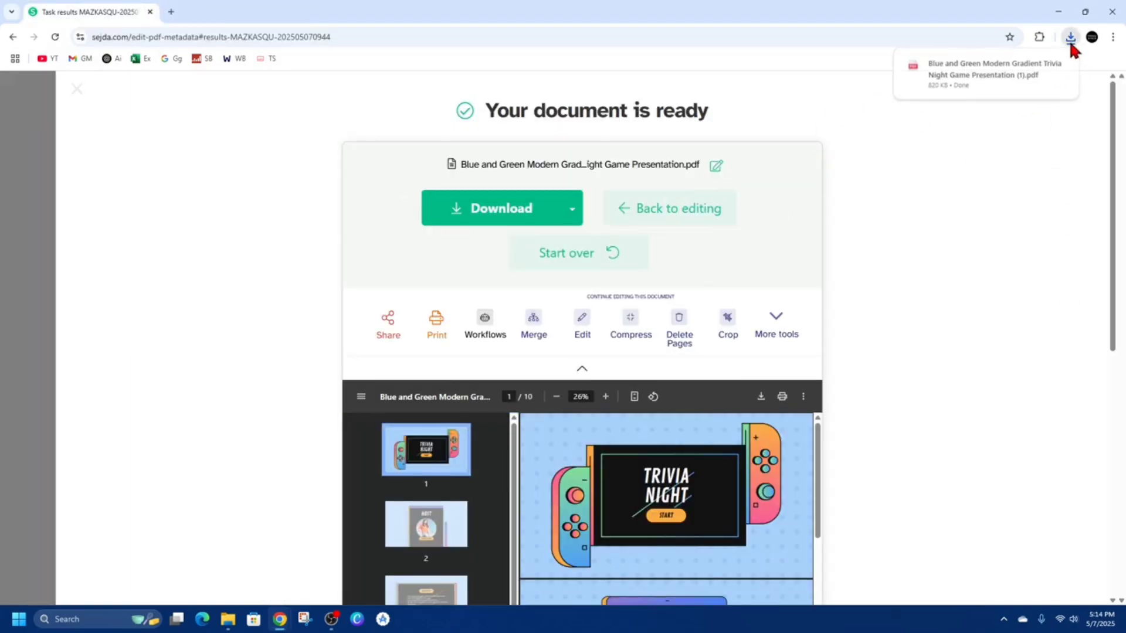
click(1001, 71)
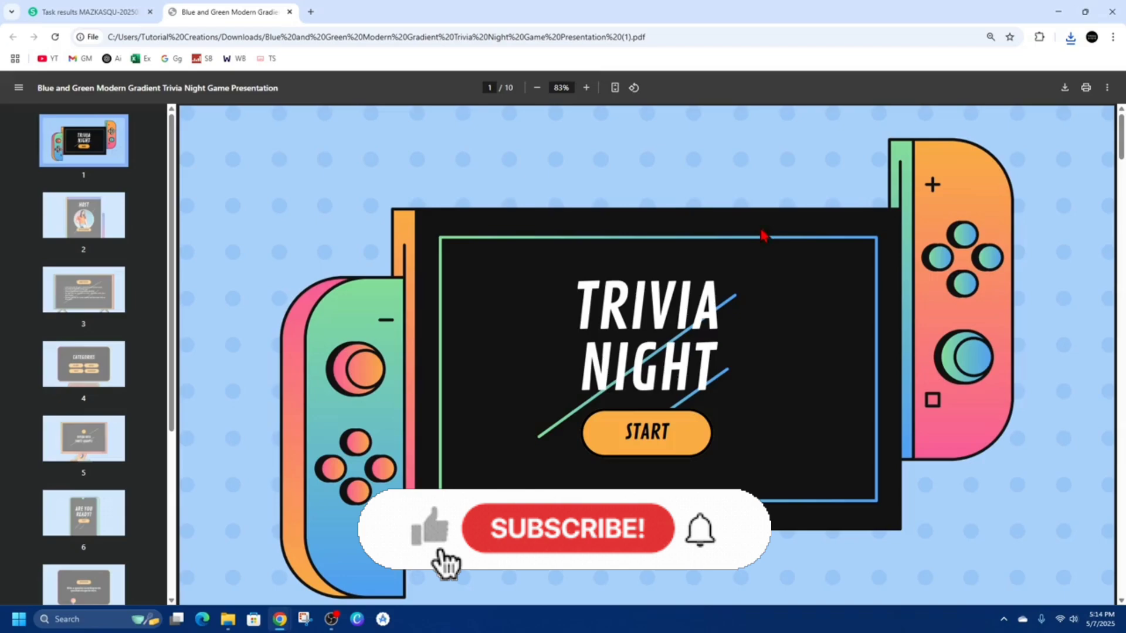
Check Chrome's Document properties for Created and Modified dates of 07/05/2022.
click(1108, 86)
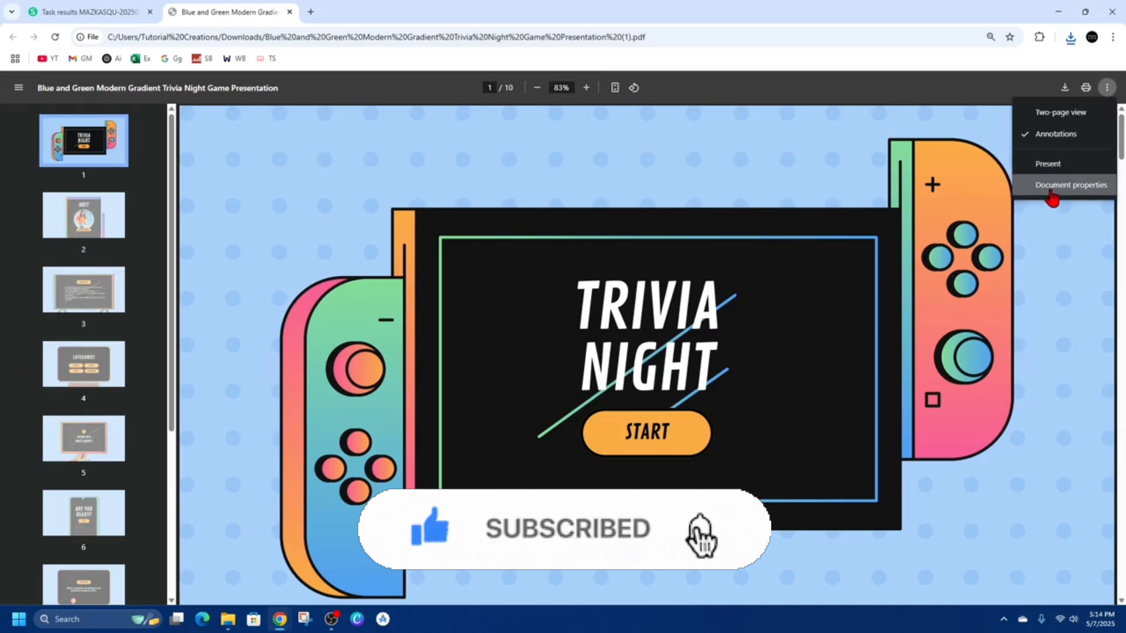
click(1065, 185)
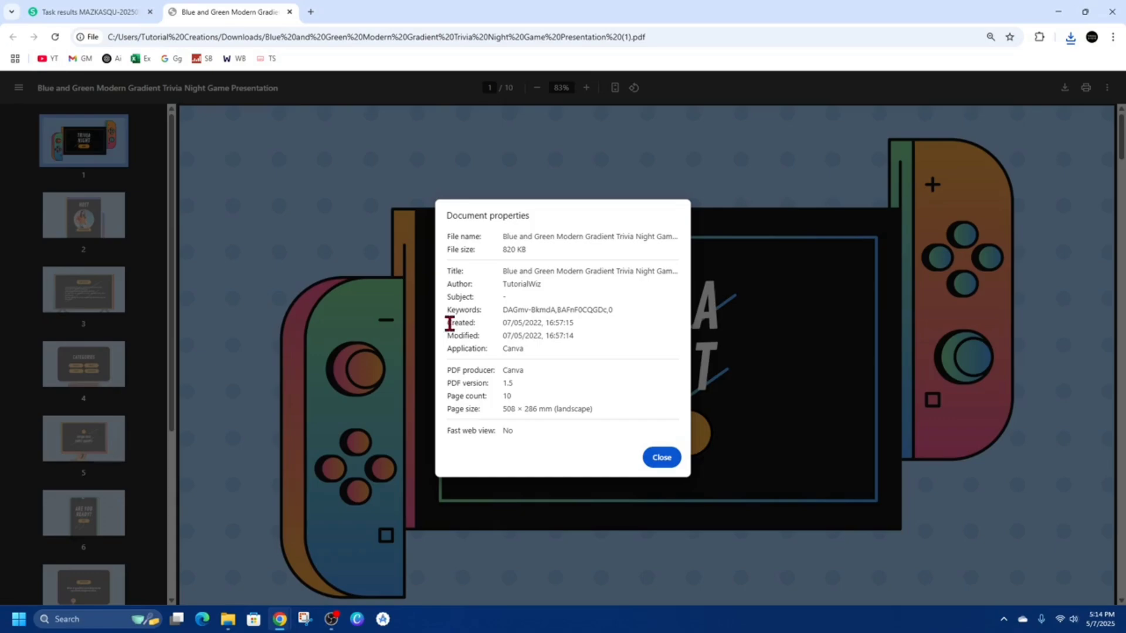
drag(447, 324, 481, 325)
click(511, 338)
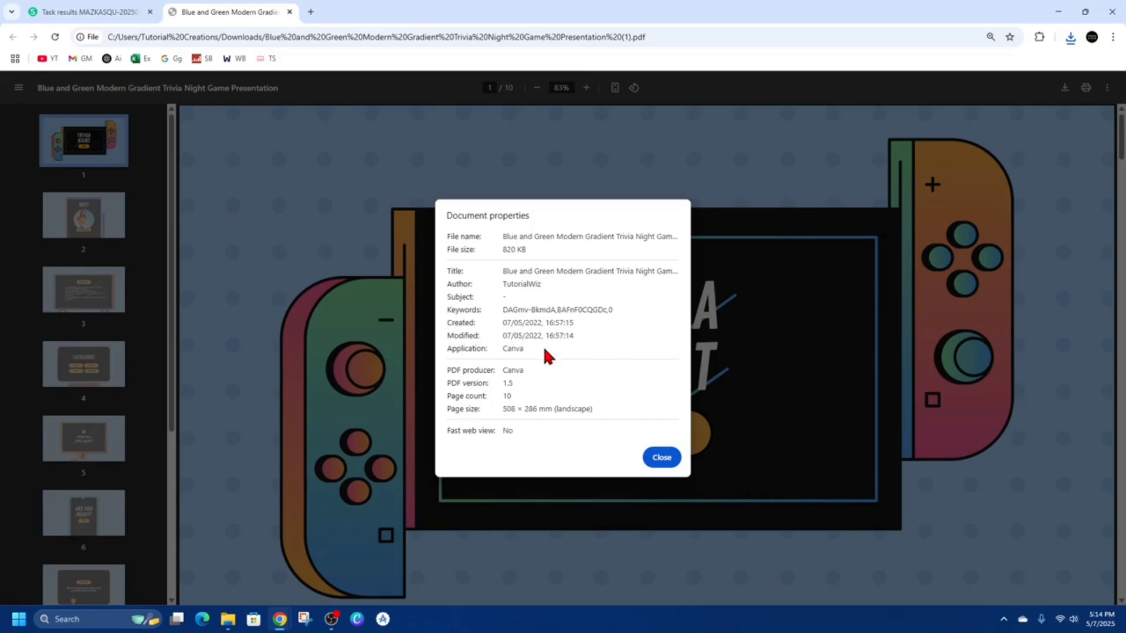